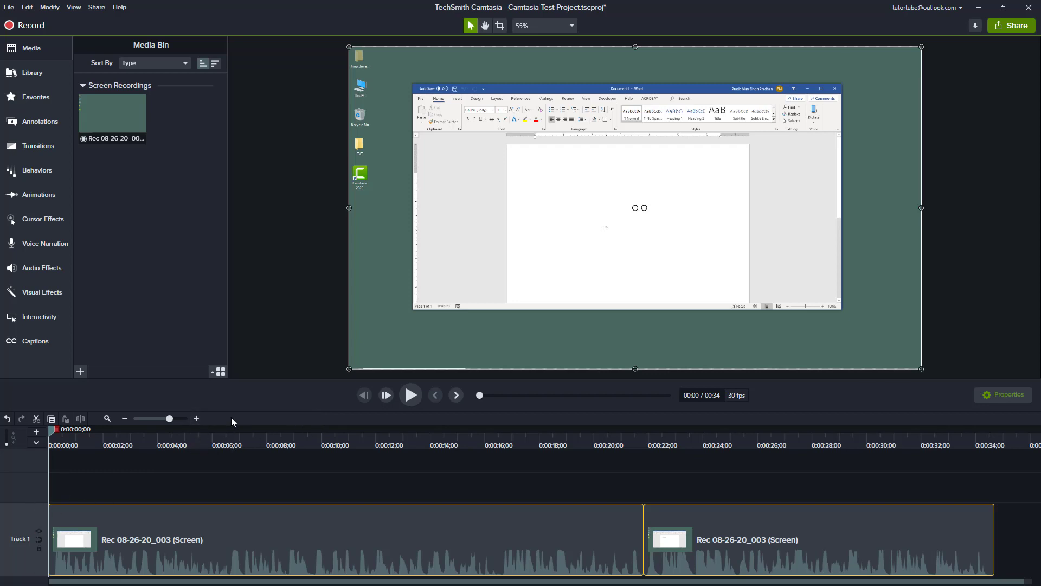
# - Enlarge the timeline area, shorten the track rows, and show the Annotations callout styles
pyautogui.moveTo(250, 384); pyautogui.dragTo(267, 348)
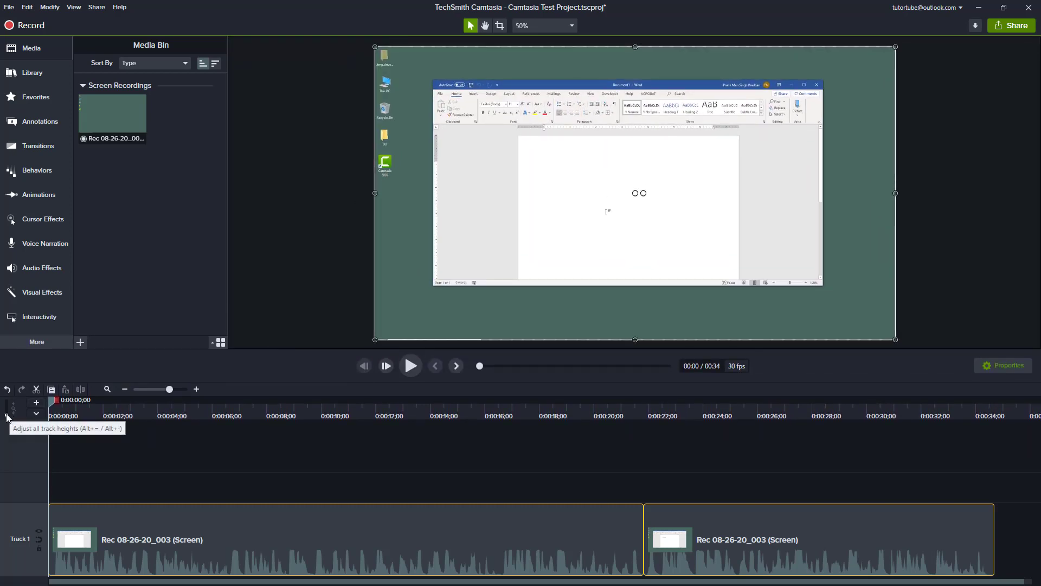
pyautogui.moveTo(8, 418); pyautogui.dragTo(5, 415)
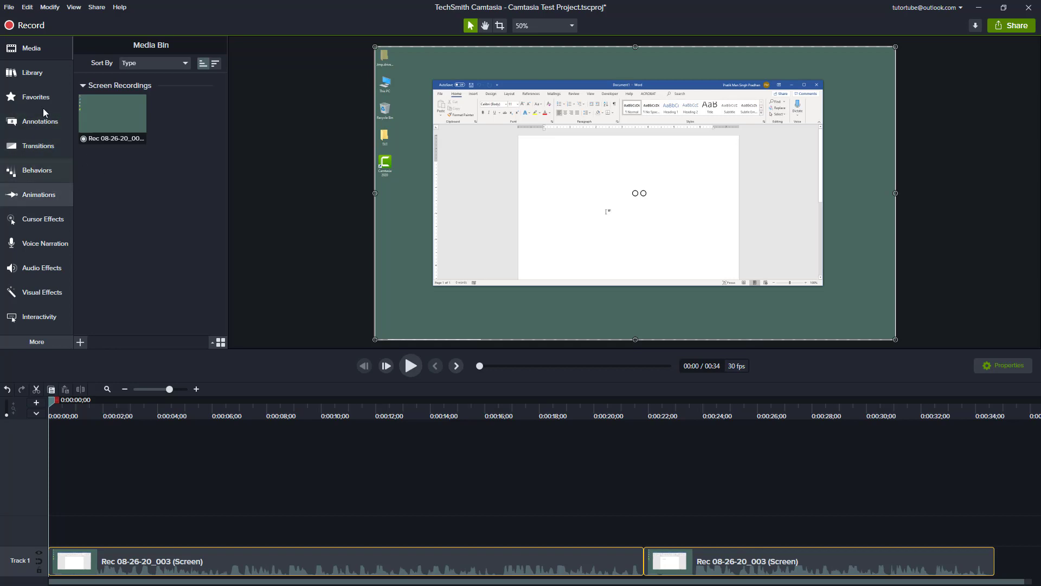
pyautogui.click(47, 122)
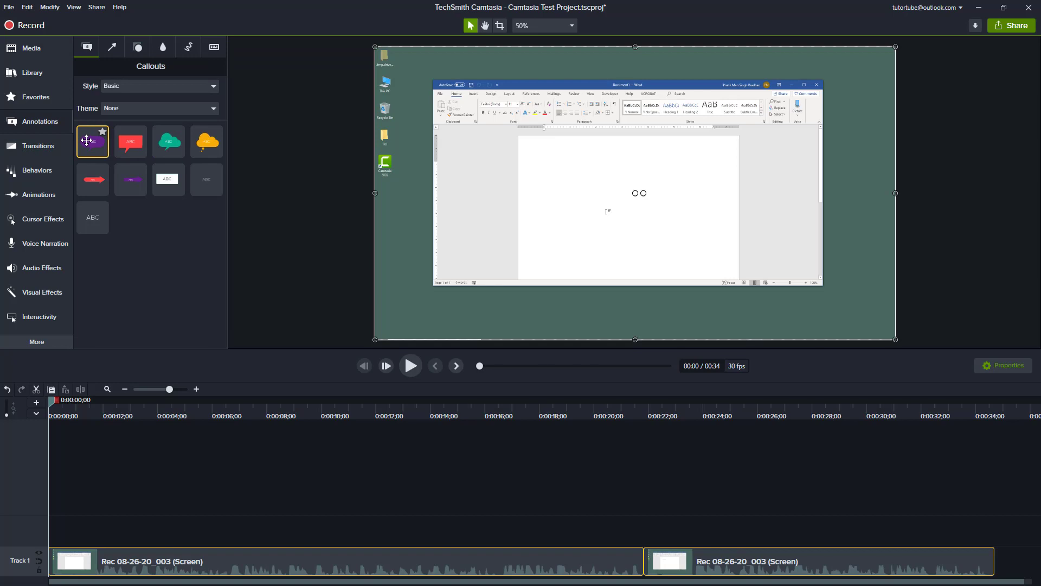
# - Place the purple ABC callout at the Word window's lower right, extend it across the video, and add the red callout
pyautogui.moveTo(88, 134); pyautogui.dragTo(601, 204)
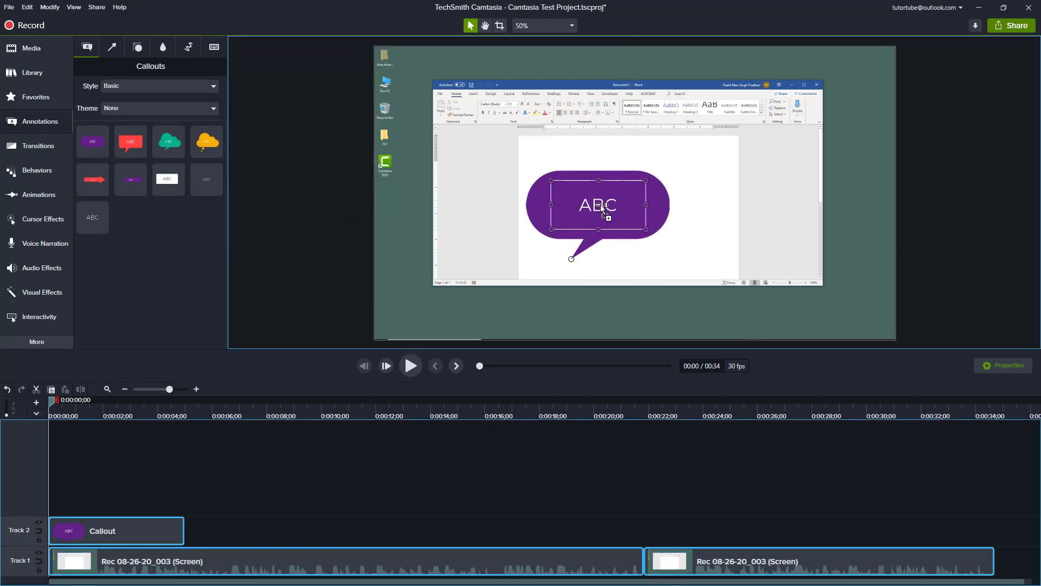
pyautogui.moveTo(115, 529); pyautogui.dragTo(71, 529)
pyautogui.moveTo(54, 403); pyautogui.dragTo(27, 420)
pyautogui.moveTo(602, 206); pyautogui.dragTo(787, 258)
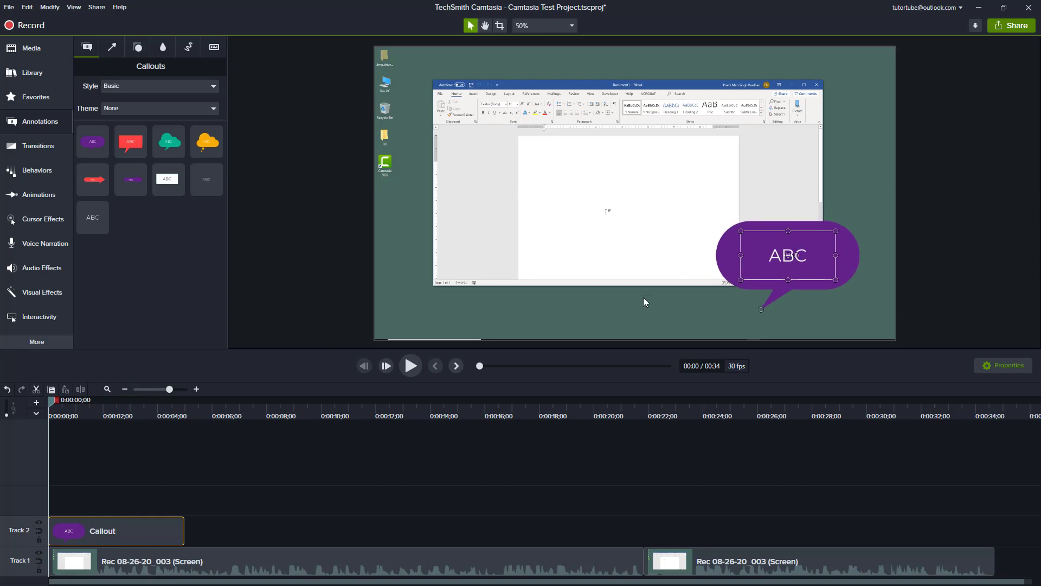
pyautogui.moveTo(50, 412); pyautogui.dragTo(190, 426)
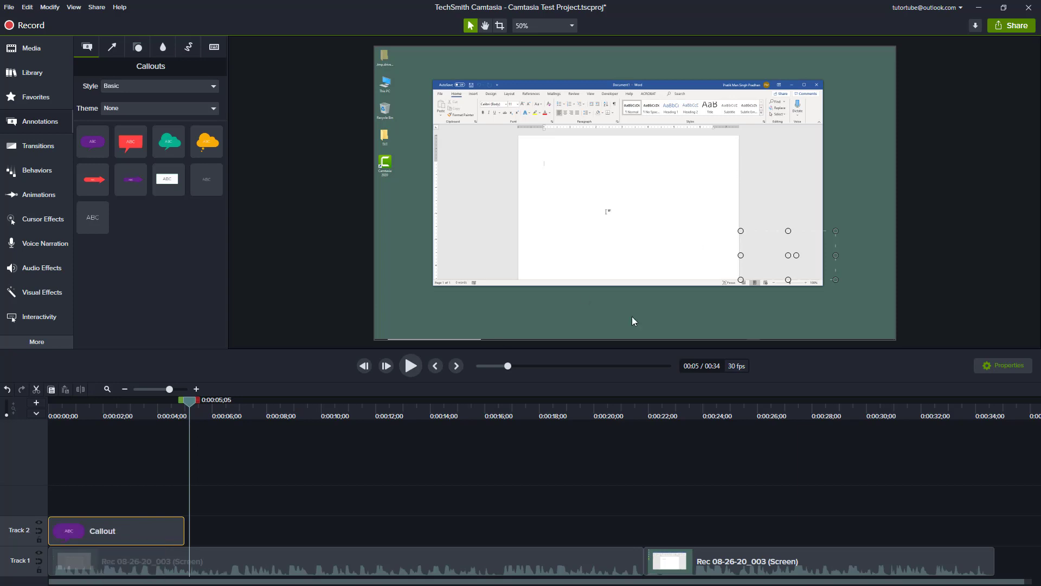
pyautogui.moveTo(185, 524); pyautogui.dragTo(994, 521)
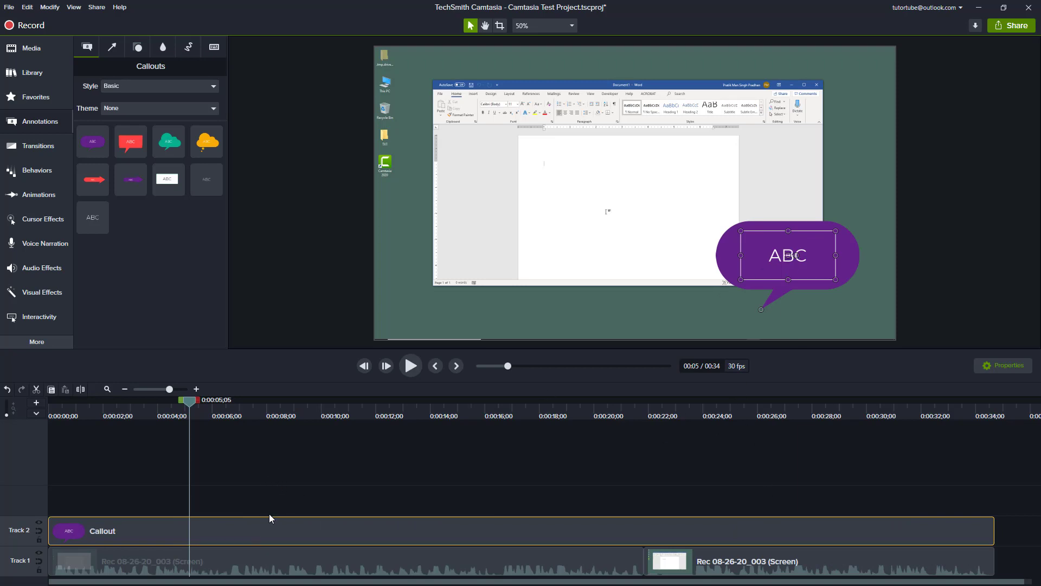
pyautogui.moveTo(130, 142); pyautogui.dragTo(40, 494)
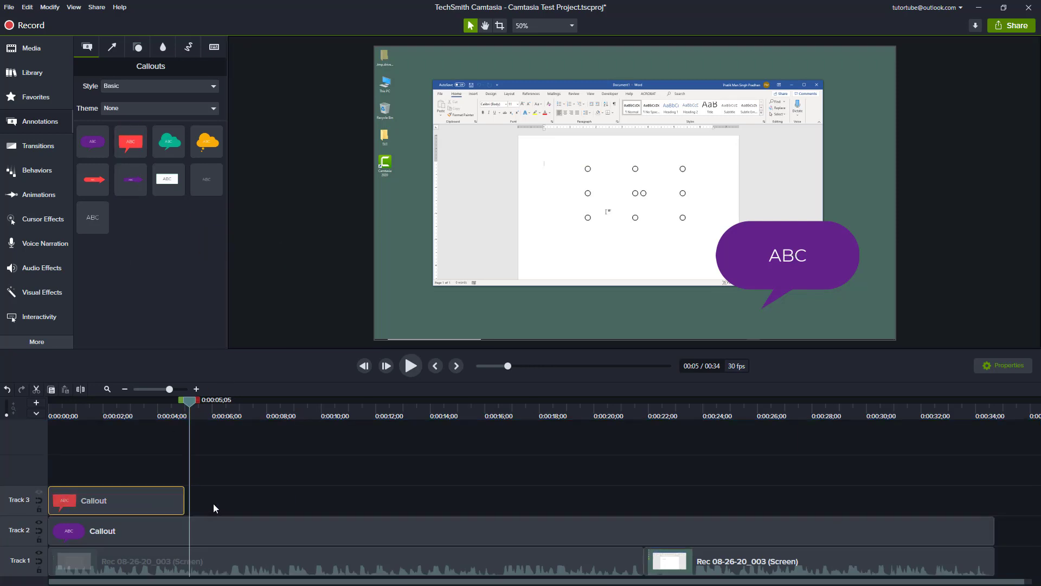
# - Stretch the red callout across the video and add a trimmed white ABC callout on Track 4 starting around 0:07
pyautogui.moveTo(184, 500); pyautogui.dragTo(995, 508)
pyautogui.moveTo(167, 179); pyautogui.dragTo(41, 474)
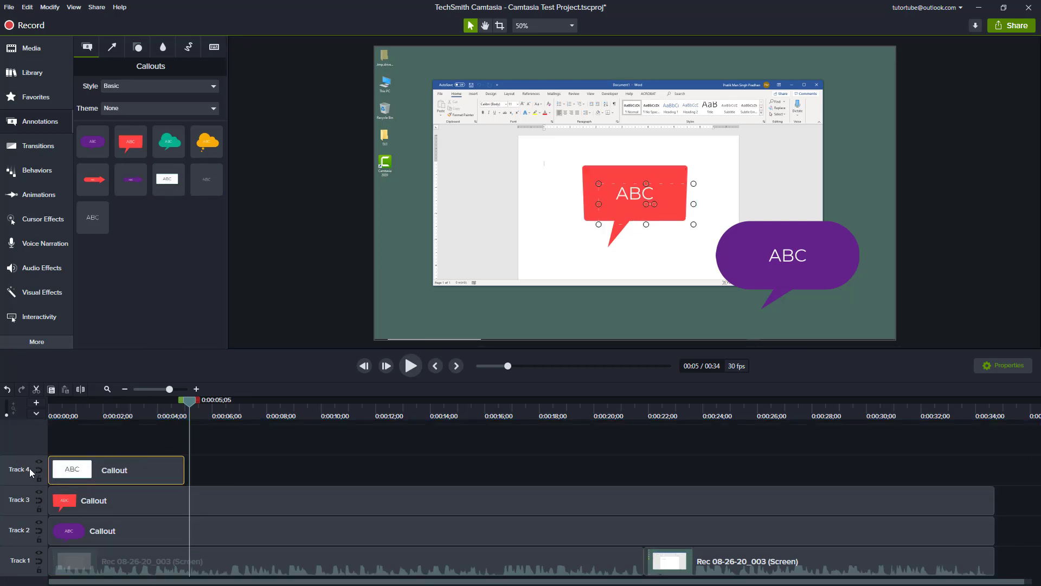
pyautogui.moveTo(186, 469); pyautogui.dragTo(738, 469)
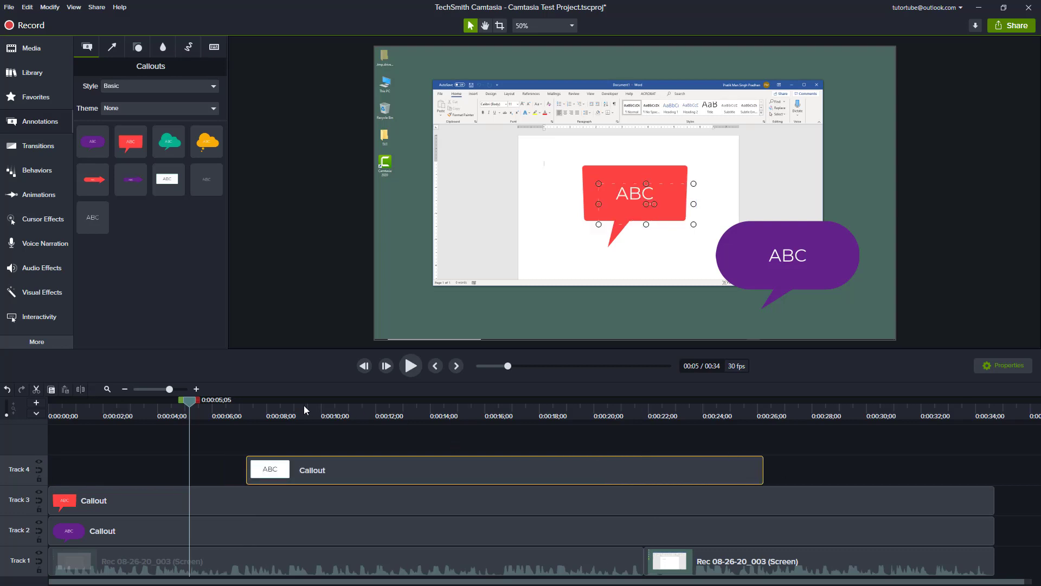
pyautogui.click(308, 406)
pyautogui.moveTo(308, 406); pyautogui.dragTo(783, 428)
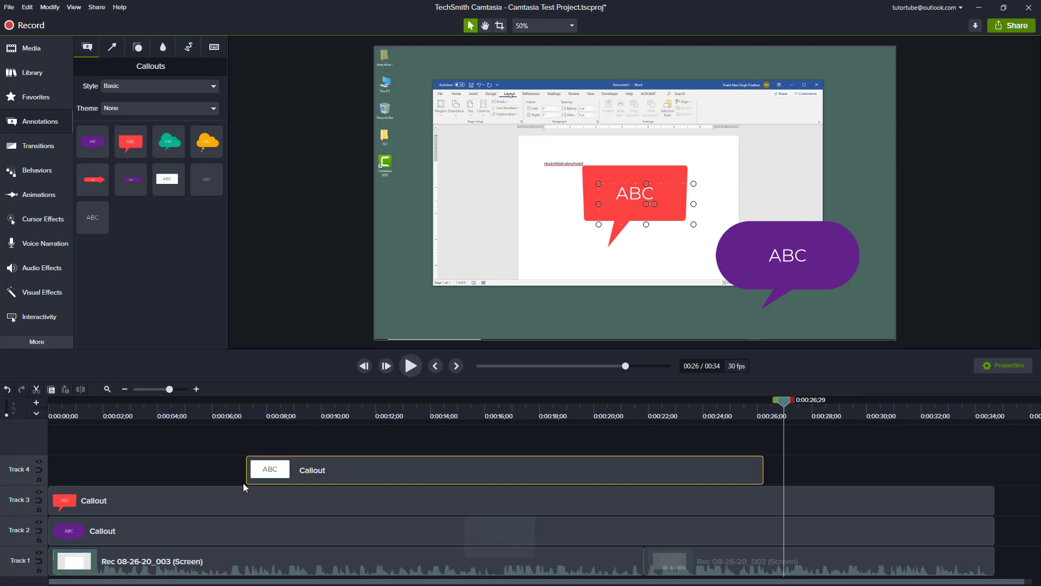
pyautogui.moveTo(9, 415)
pyautogui.mouseDown()
pyautogui.moveTo(6, 402)
pyautogui.moveTo(5, 419)
pyautogui.mouseUp()
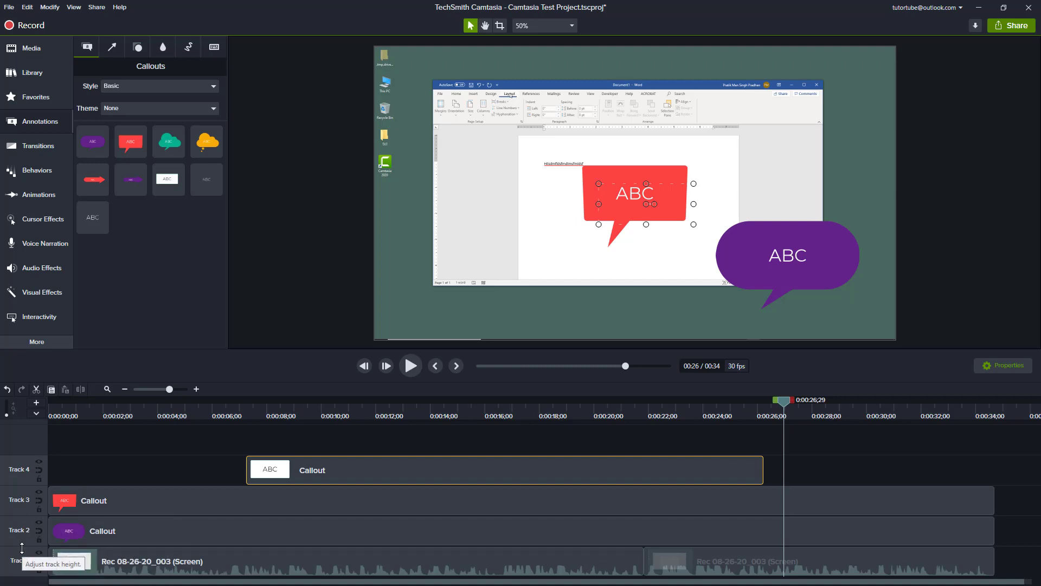
pyautogui.moveTo(22, 546); pyautogui.dragTo(26, 482)
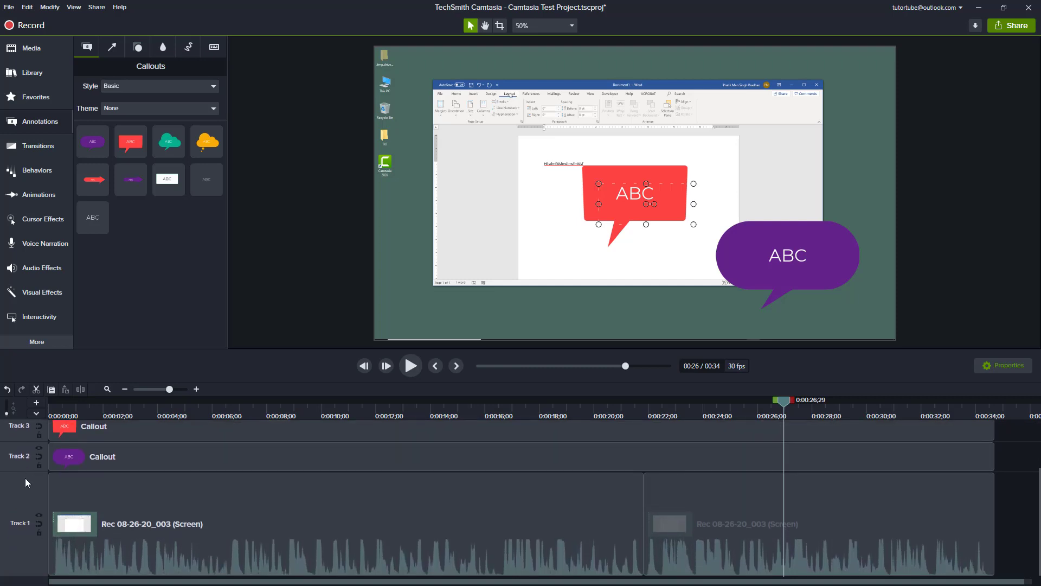
pyautogui.click(280, 523)
pyautogui.click(780, 497)
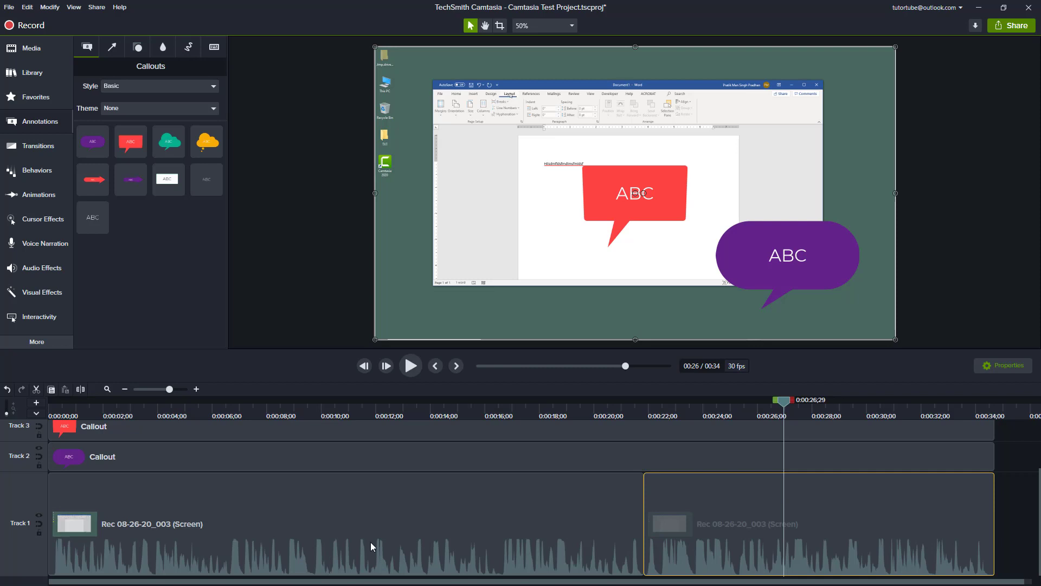
pyautogui.moveTo(25, 473); pyautogui.dragTo(18, 542)
pyautogui.moveTo(81, 415); pyautogui.dragTo(143, 424)
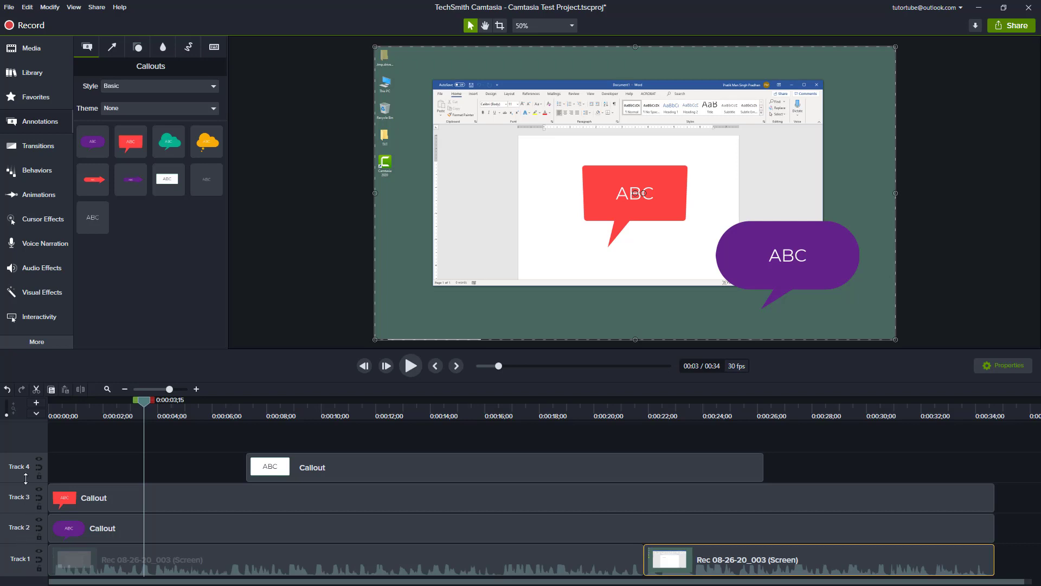
# - Rename Track 1 after the screen recording, typing 'This Scree' in place of 'Track'
pyautogui.doubleClick(21, 561)
pyautogui.click(20, 558)
pyautogui.doubleClick(20, 559)
pyautogui.press('BackSpace')
pyautogui.write('This Scree')
pyautogui.press('Return')
pyautogui.moveTo(134, 404); pyautogui.dragTo(50, 404)
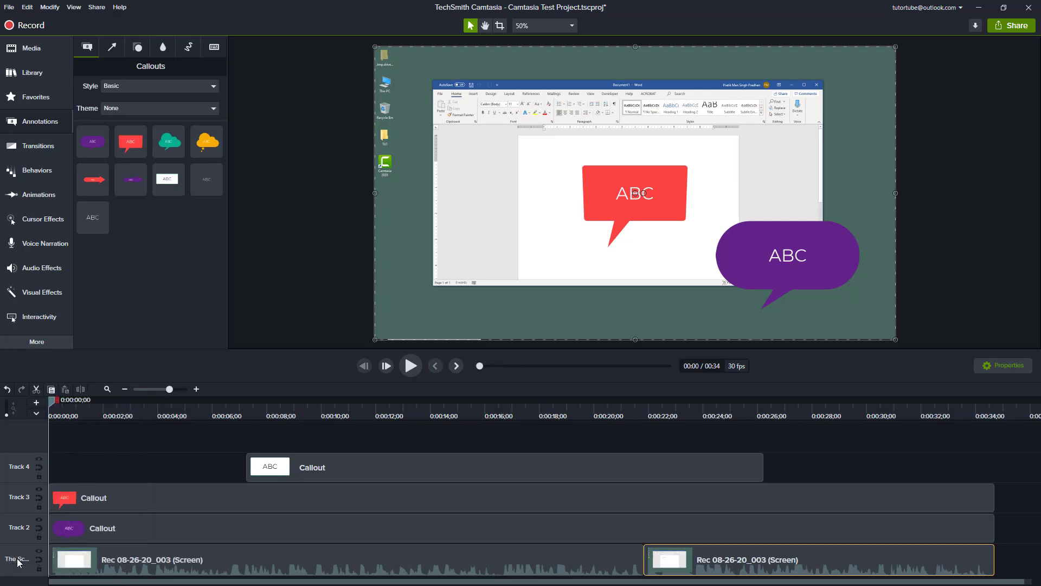
# - Rename Track 2 to 'Logo' and Track 3 to 'Audio'
pyautogui.doubleClick(20, 528)
pyautogui.moveTo(7, 527); pyautogui.dragTo(19, 528)
pyautogui.press('Return')
pyautogui.doubleClick(20, 501)
pyautogui.write('Audio')
pyautogui.click(90, 452)
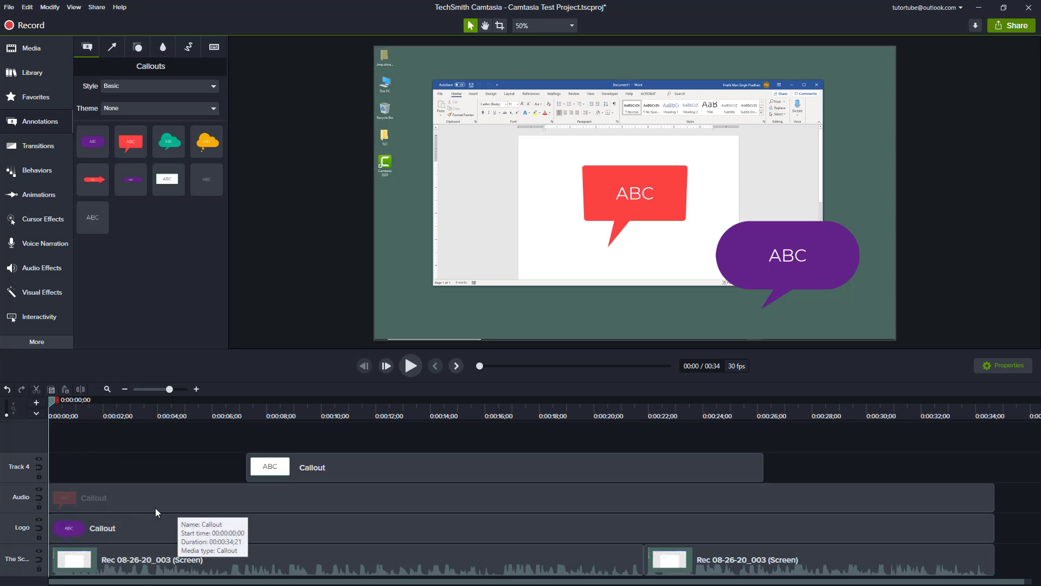
# - Insert an empty track above Track 4
pyautogui.rightClick(33, 440)
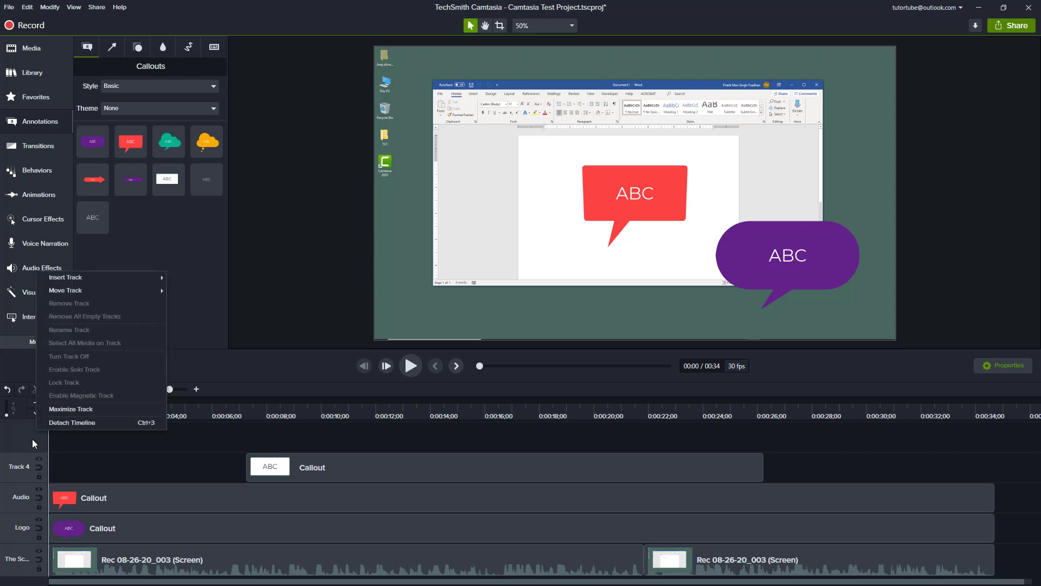
pyautogui.moveTo(89, 281)
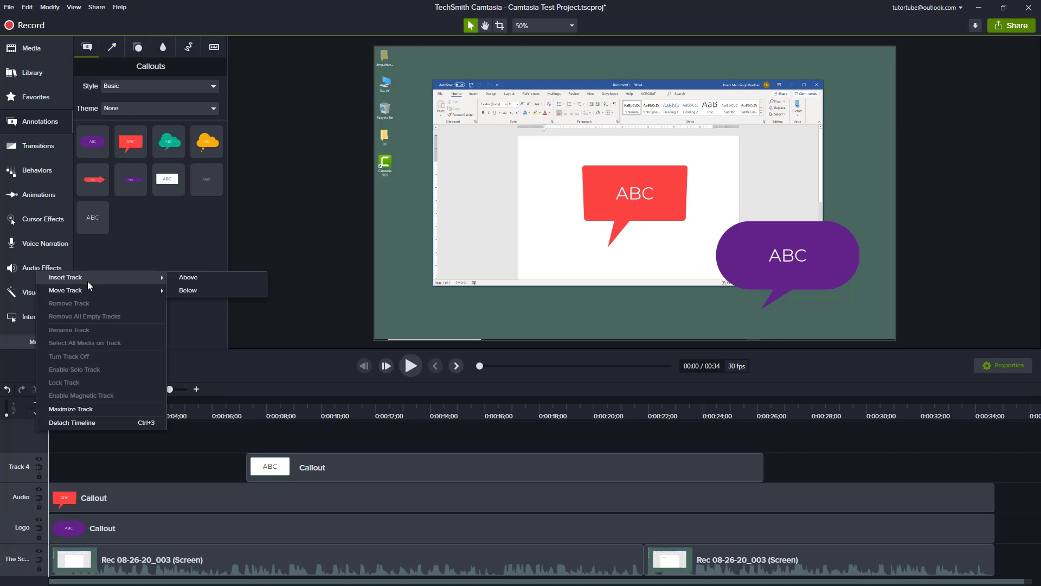
pyautogui.click(200, 281)
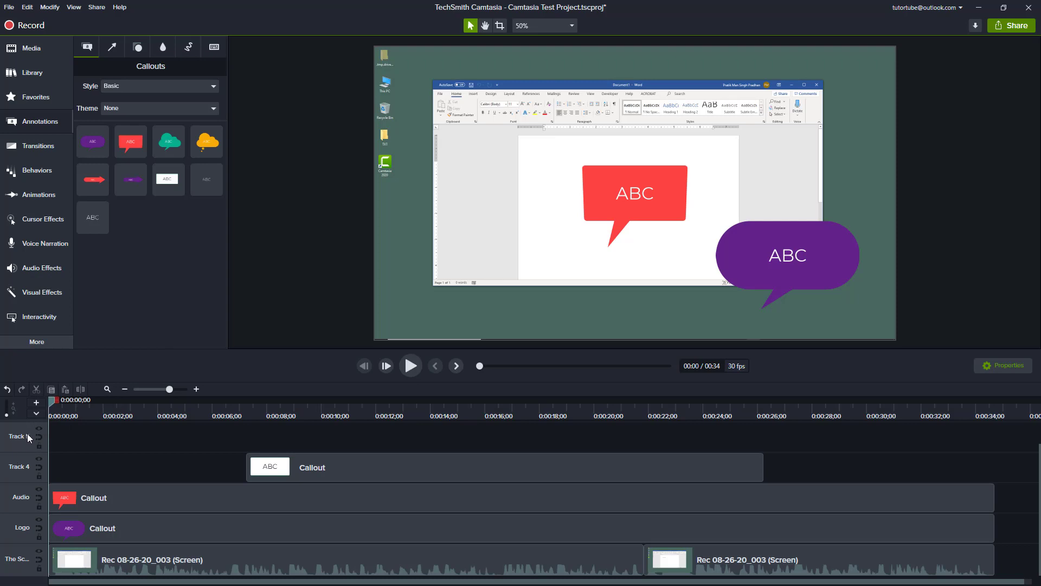
# - Insert an empty track below the Audio track
pyautogui.rightClick(23, 493)
pyautogui.moveTo(92, 334)
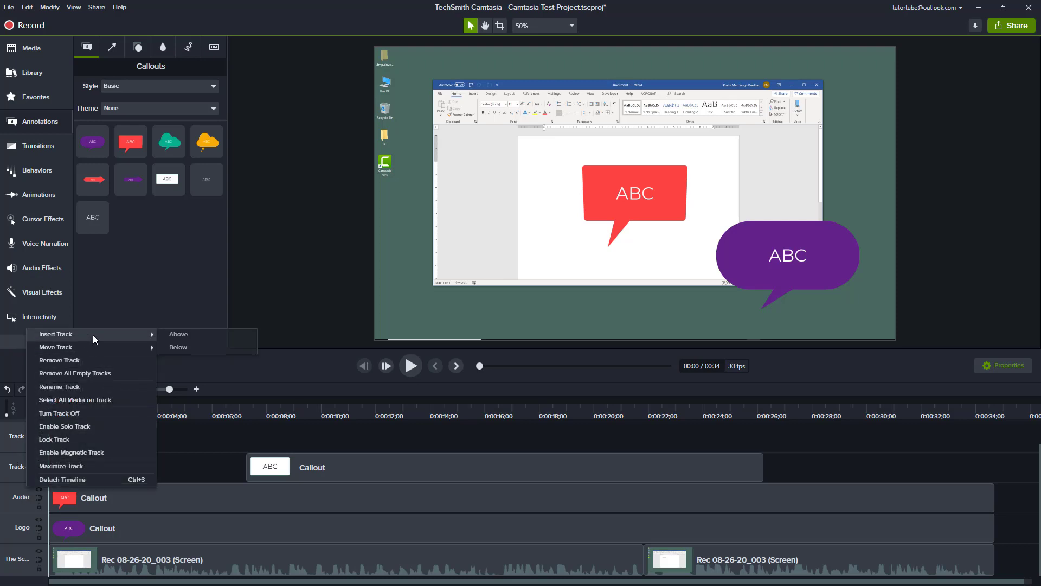
pyautogui.click(212, 347)
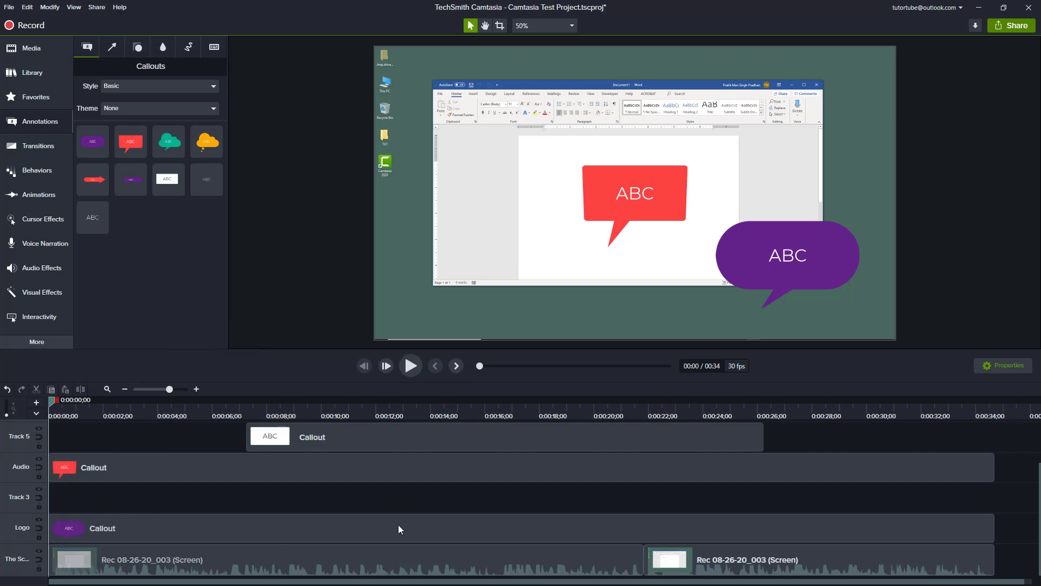
# - Select the white ABC callout and nudge it toward the upper left of the canvas
pyautogui.click(321, 437)
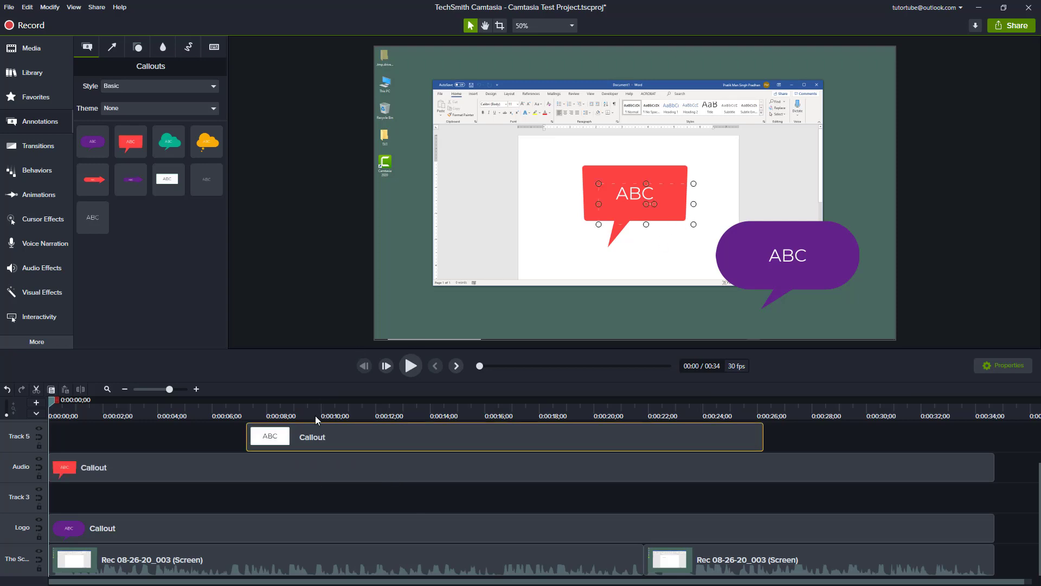
pyautogui.click(353, 415)
pyautogui.moveTo(682, 182); pyautogui.dragTo(713, 210)
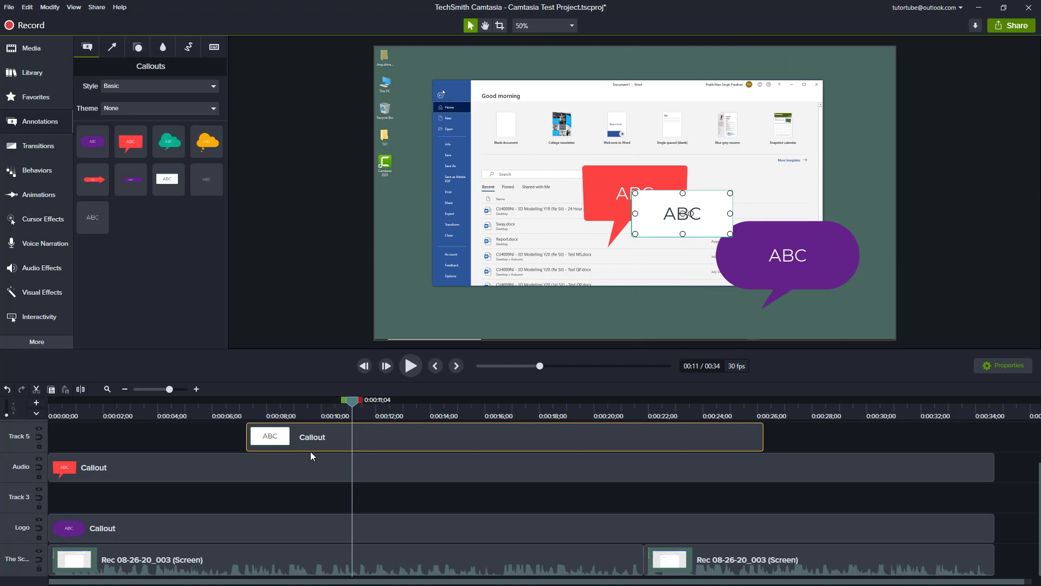
# - Move the white callout clip down to Track 3 and place the red callout over the purple one
pyautogui.click(161, 464)
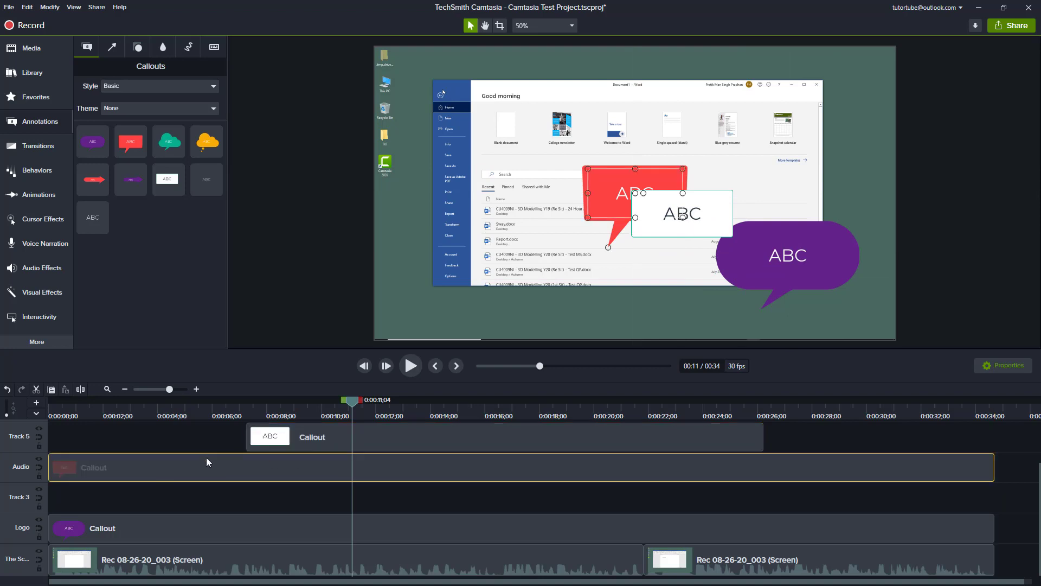
pyautogui.moveTo(366, 438); pyautogui.dragTo(362, 513)
pyautogui.moveTo(714, 204); pyautogui.dragTo(704, 164)
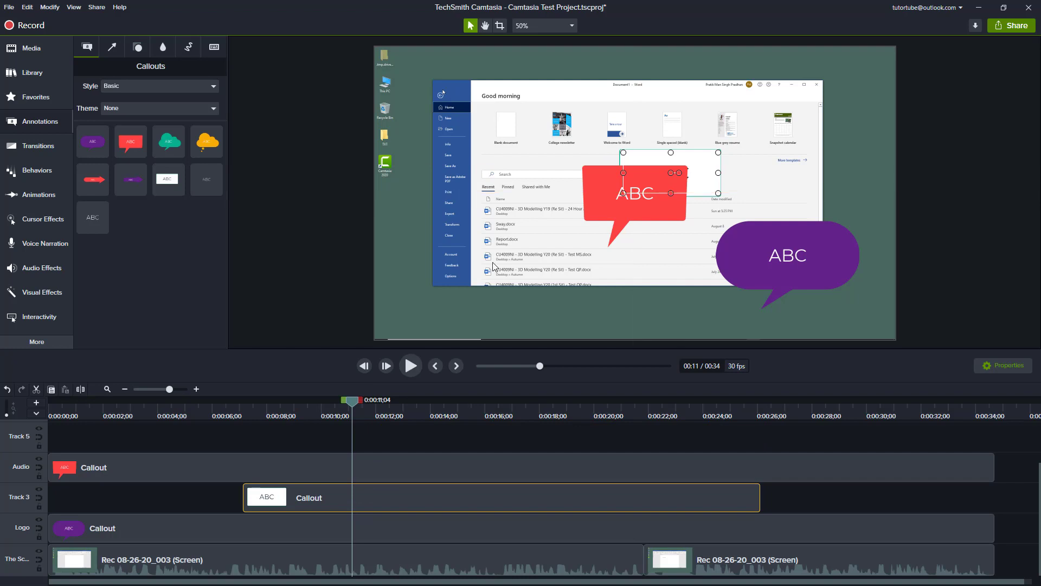
pyautogui.click(158, 464)
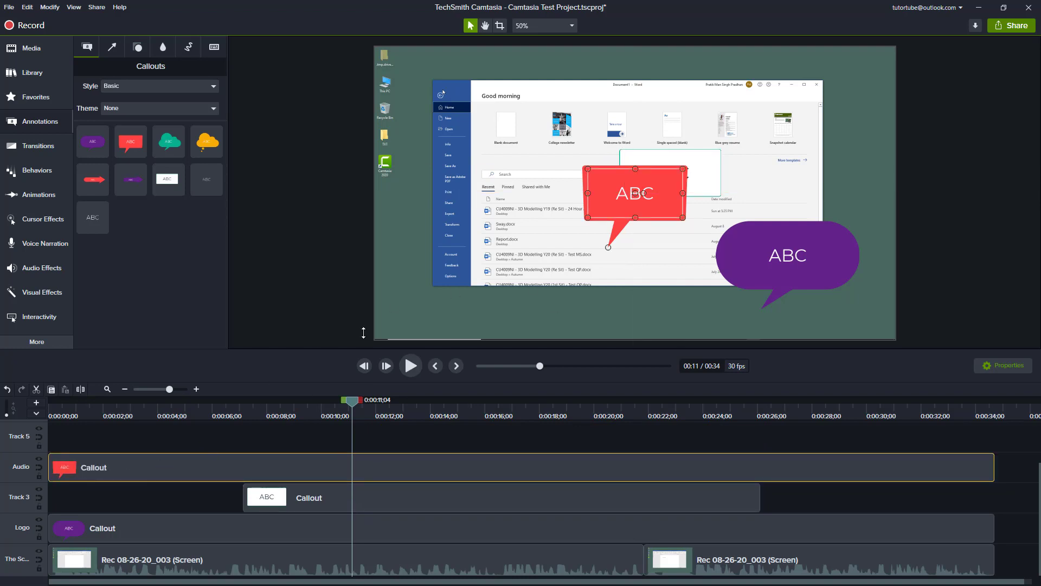
pyautogui.moveTo(675, 188); pyautogui.dragTo(831, 239)
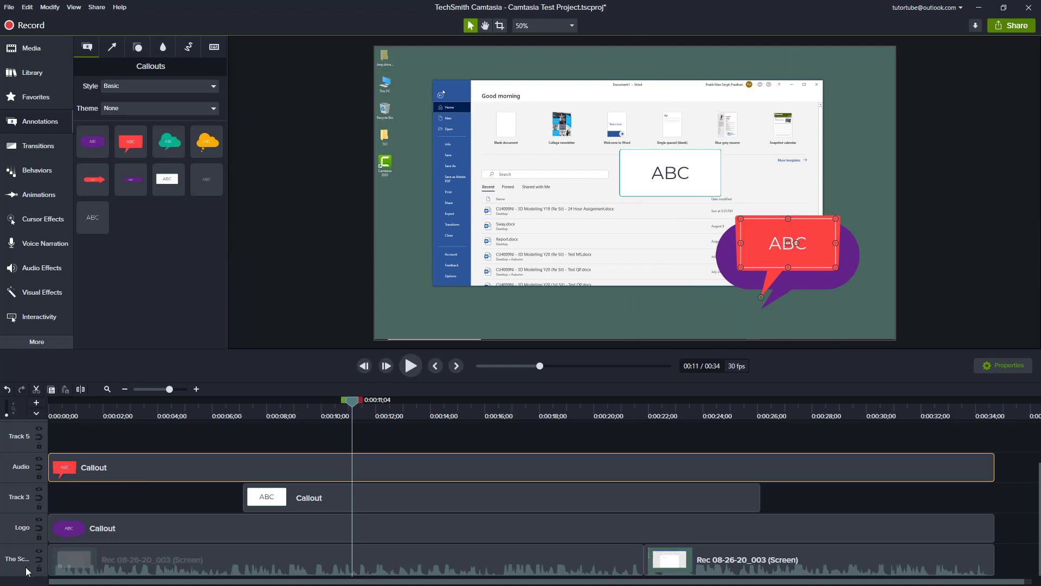
# - Move the Logo track up one position
pyautogui.rightClick(24, 529)
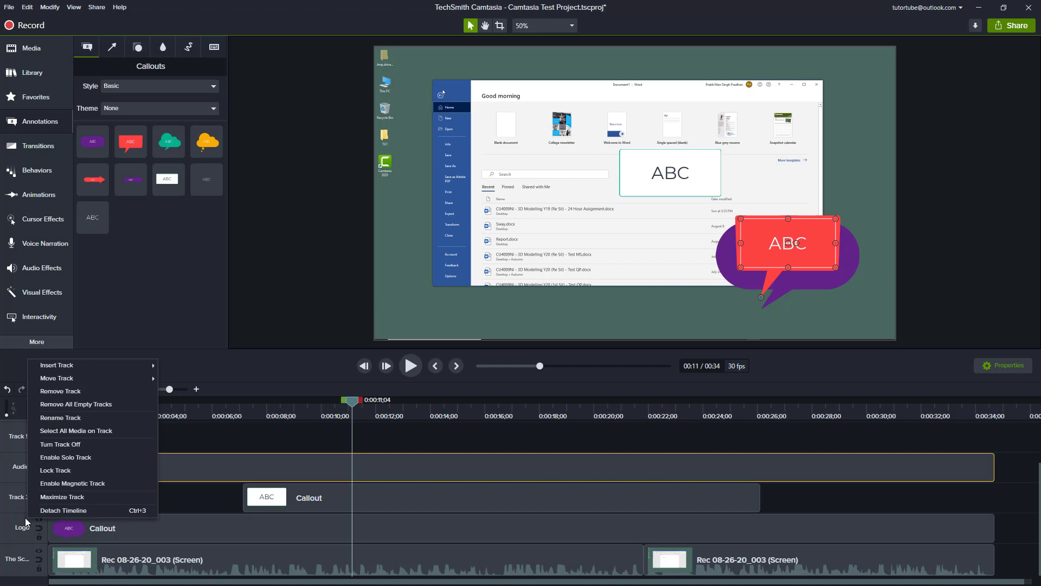
pyautogui.moveTo(67, 383)
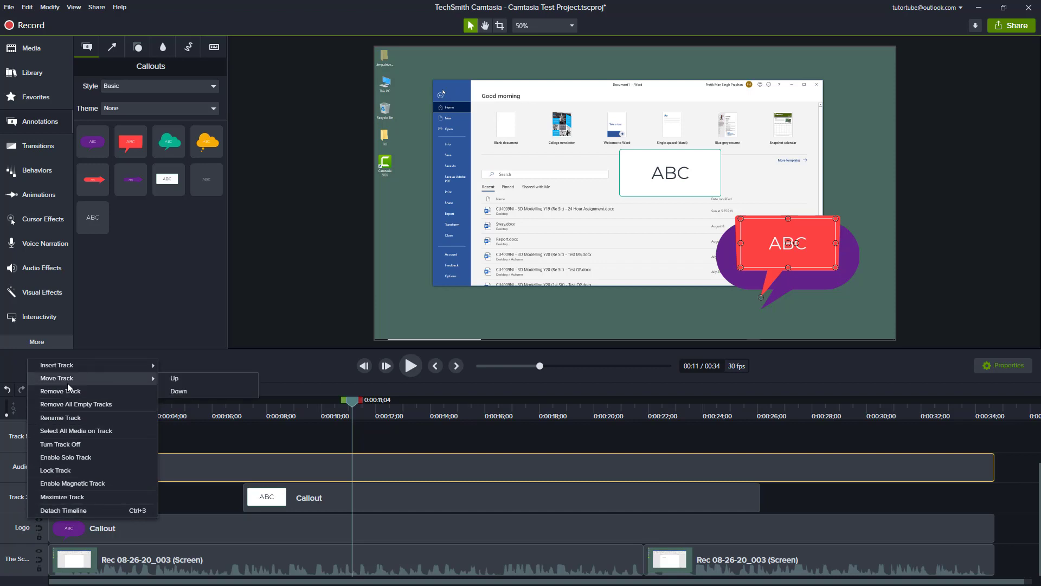
pyautogui.click(177, 379)
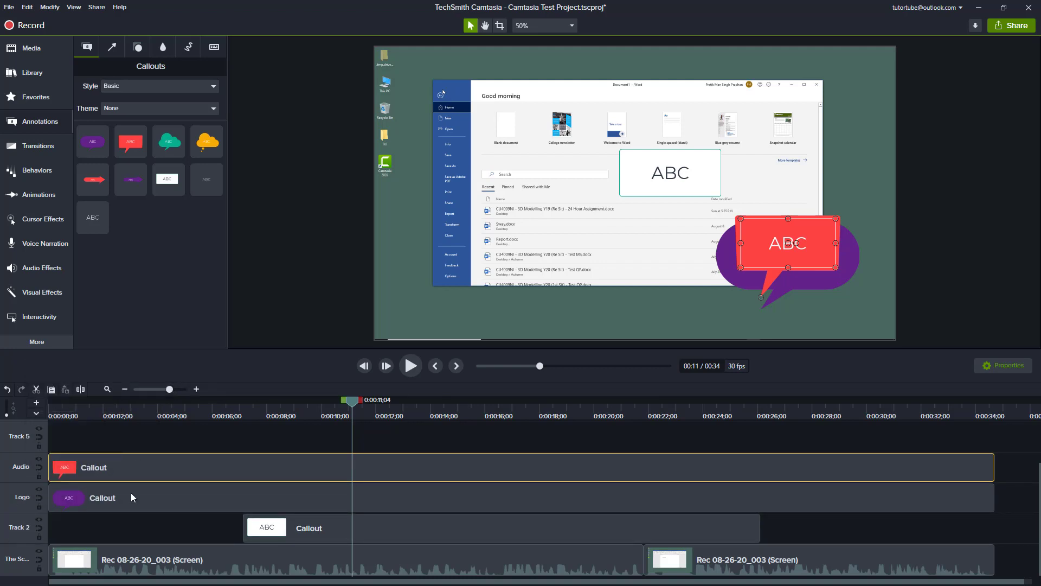
# - Move the Audio track down so it sits below Logo
pyautogui.rightClick(26, 502)
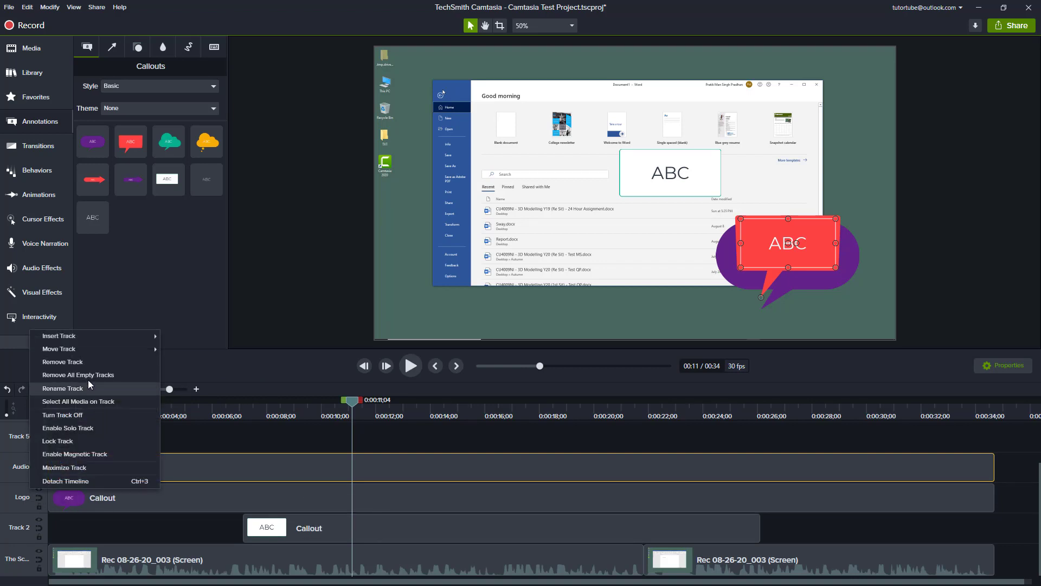
pyautogui.moveTo(93, 350)
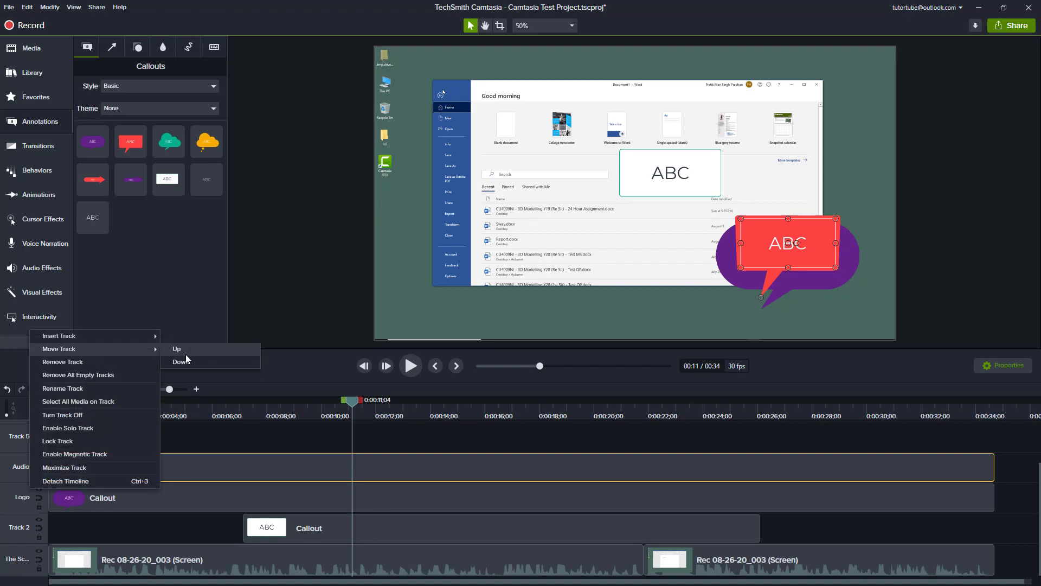
pyautogui.click(186, 358)
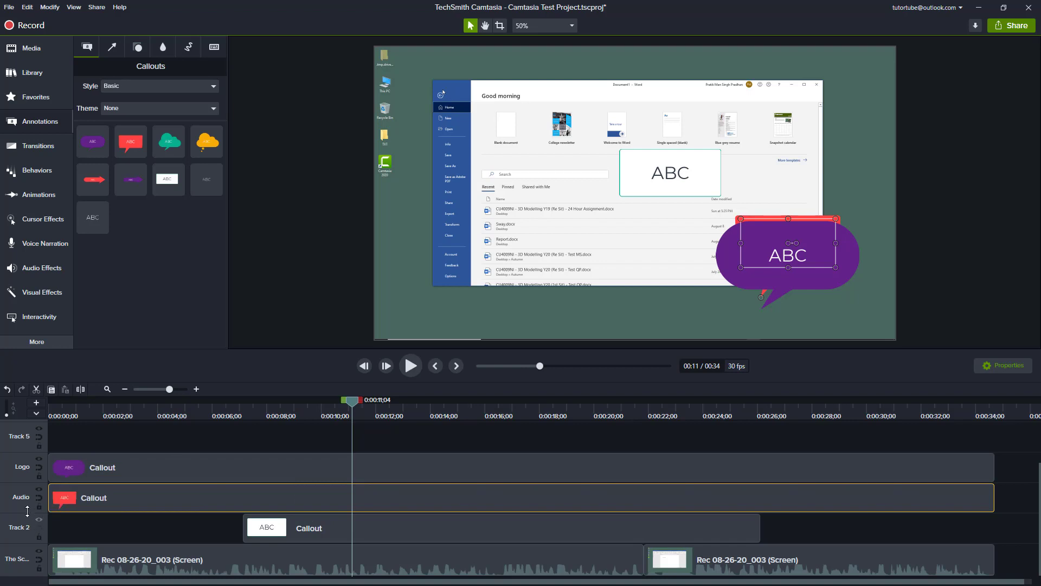
pyautogui.rightClick(20, 530)
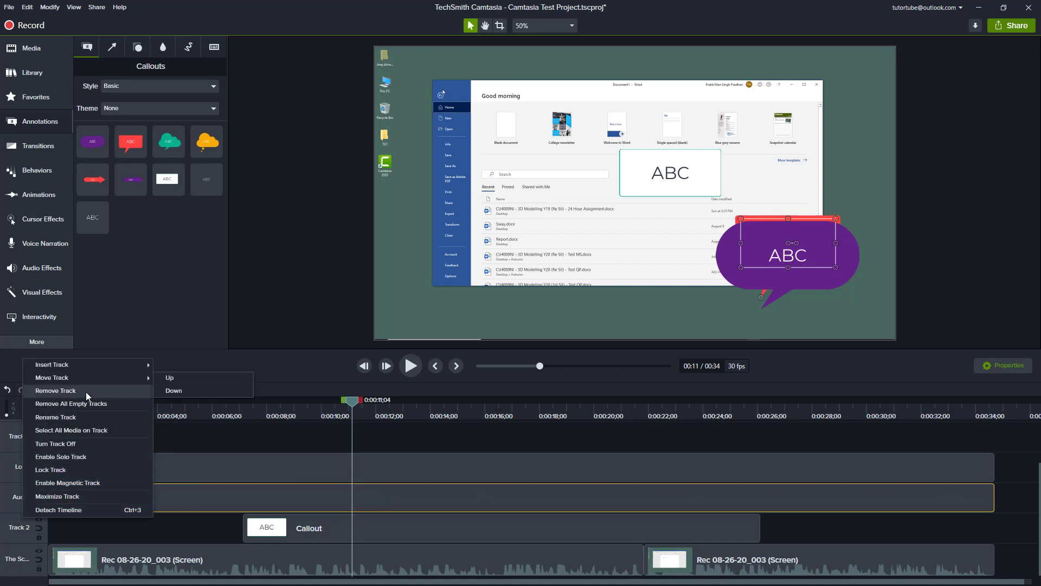
# - Insert an empty track below Track 2, then remove all empty tracks from the timeline
pyautogui.moveTo(116, 365)
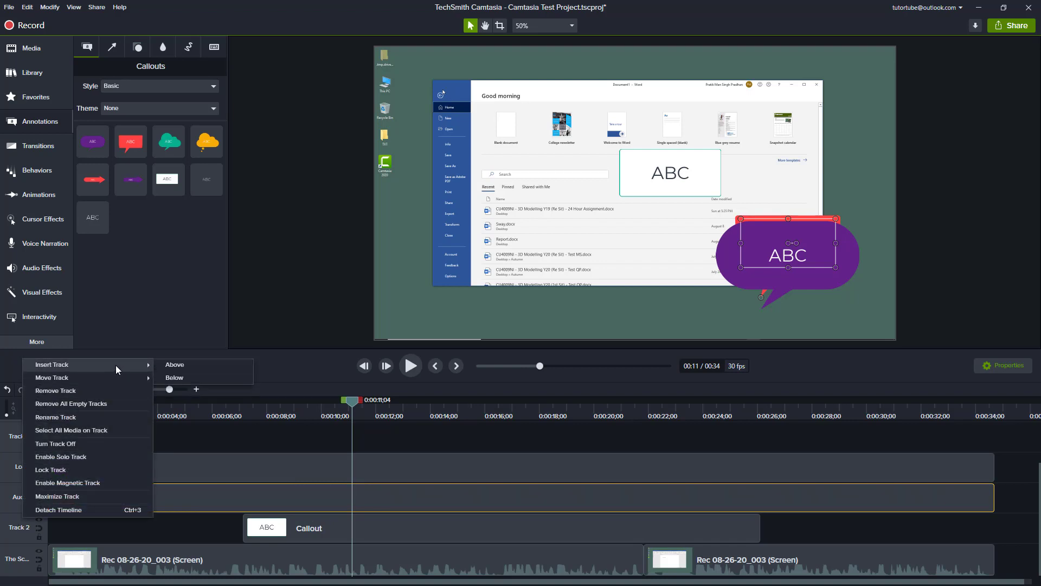
pyautogui.click(196, 379)
pyautogui.scroll(3, 260, 481)
pyautogui.scroll(-3, 260, 480)
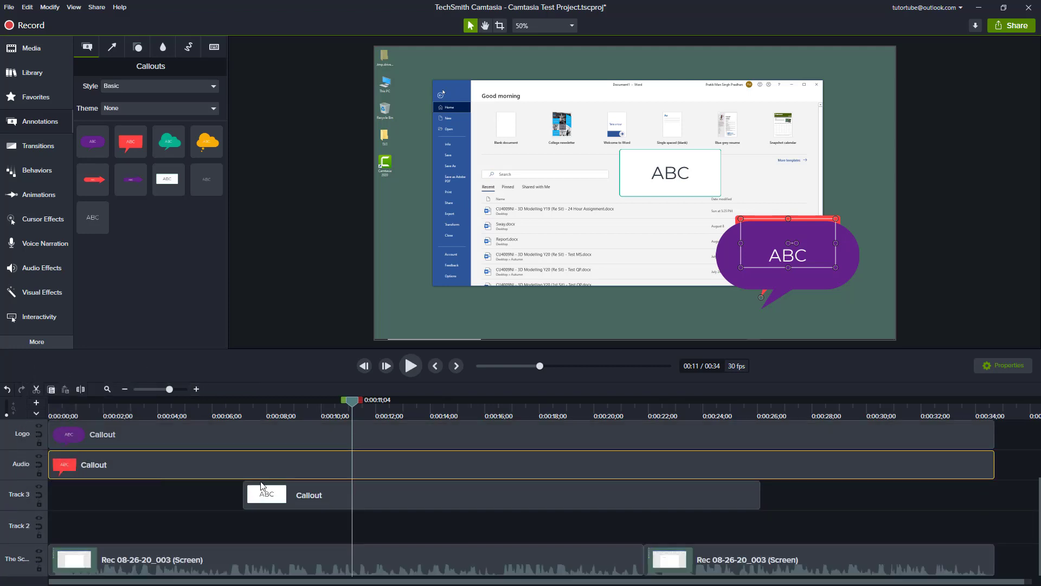
pyautogui.scroll(3, 260, 481)
pyautogui.scroll(-3, 260, 480)
pyautogui.scroll(3, 259, 480)
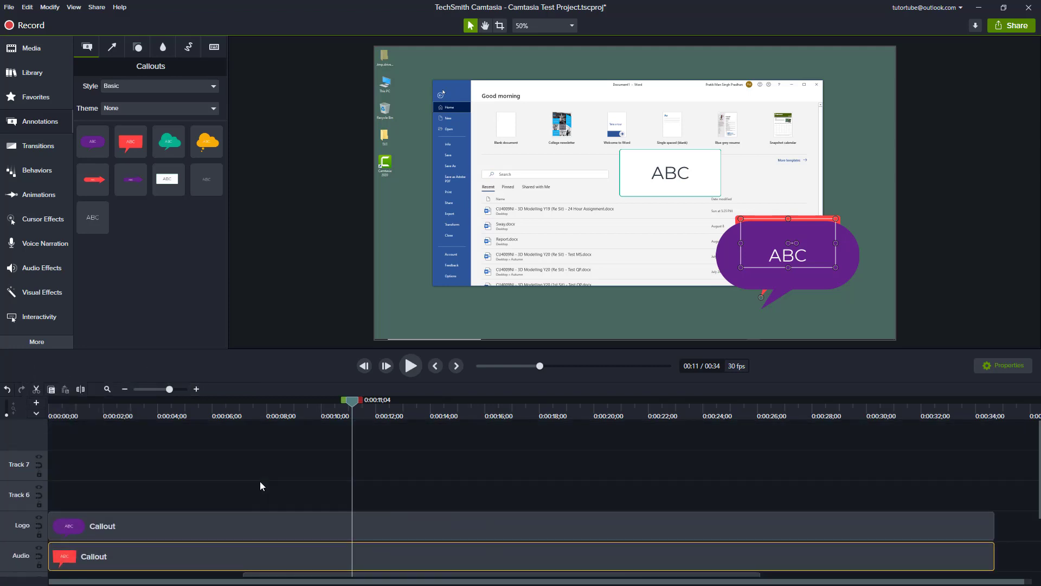
pyautogui.scroll(-3, 259, 480)
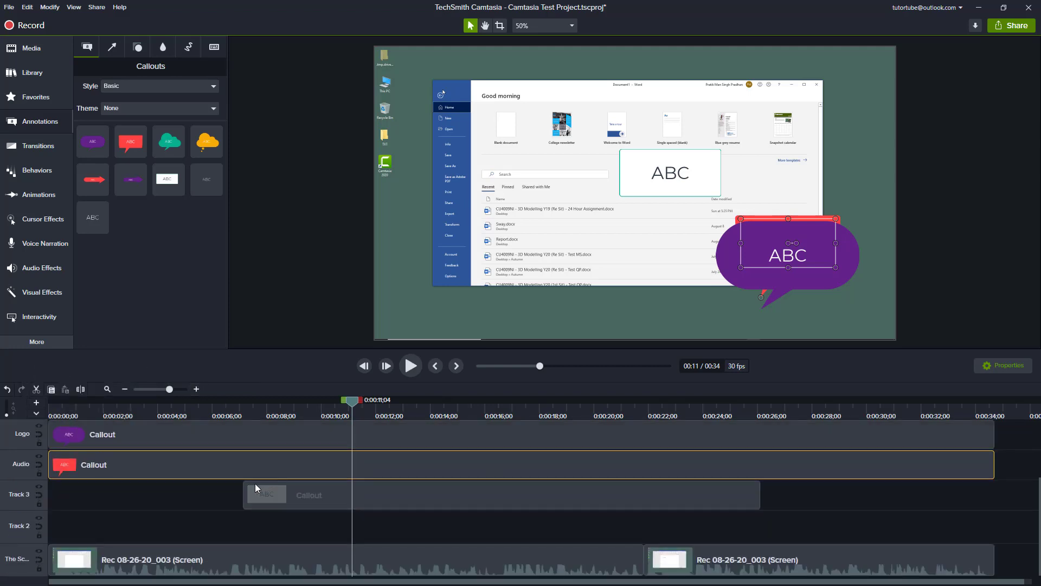
pyautogui.rightClick(24, 525)
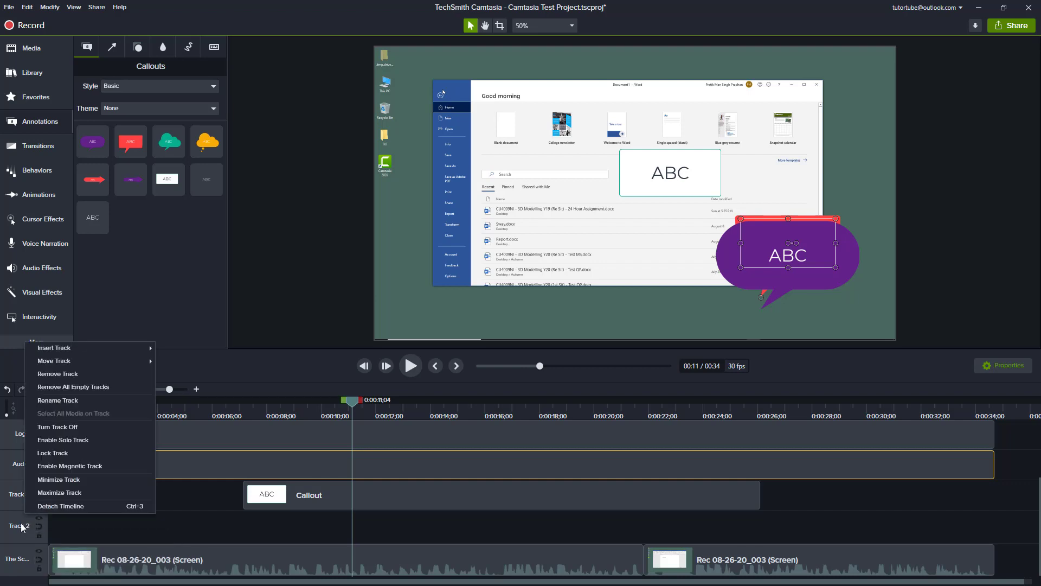
pyautogui.click(83, 387)
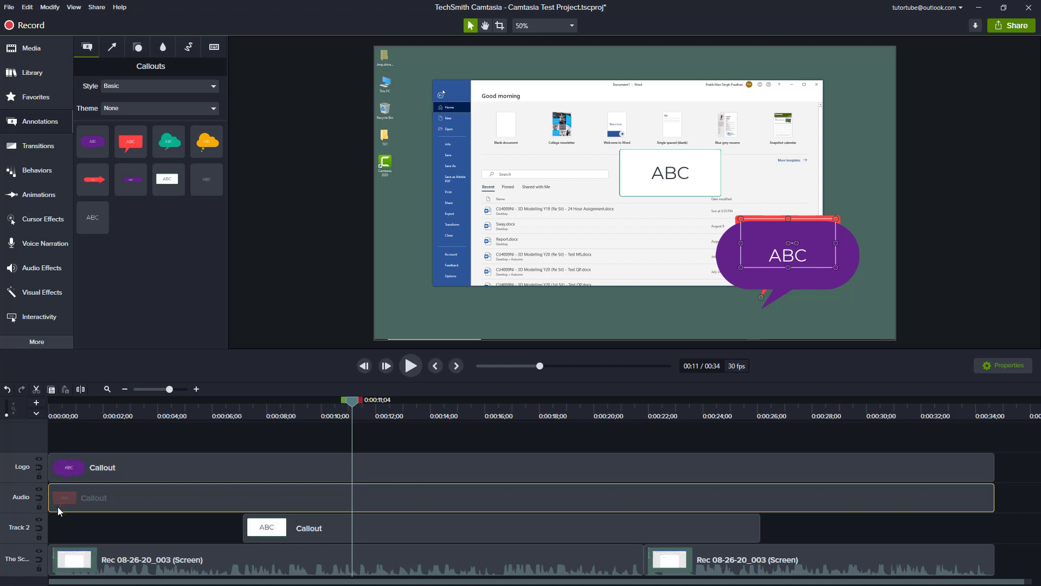
# - Remove Track 2 from its header menu and confirm Yes, deleting the white ABC callout
pyautogui.rightClick(23, 499)
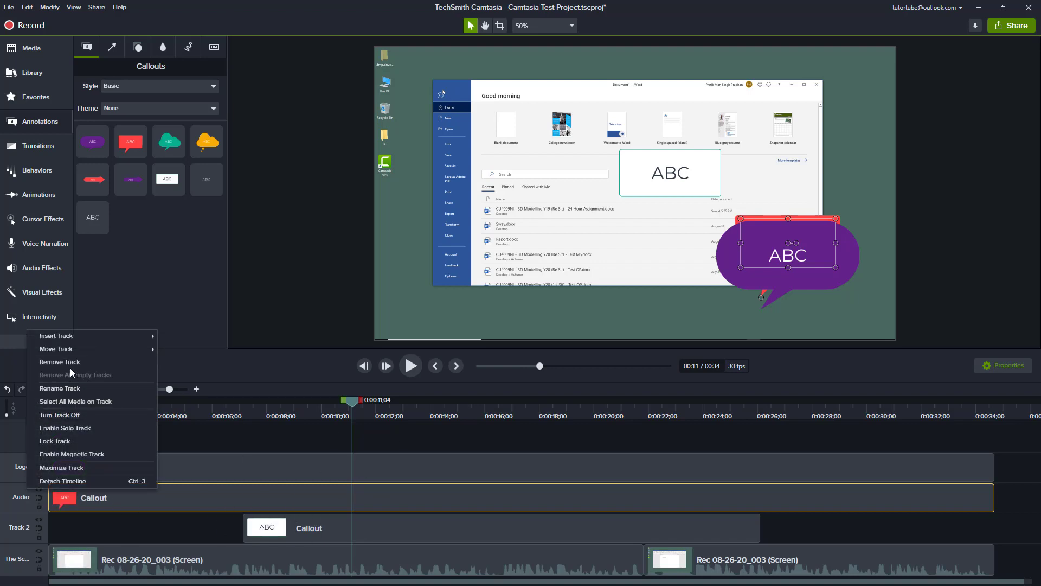
pyautogui.click(18, 538)
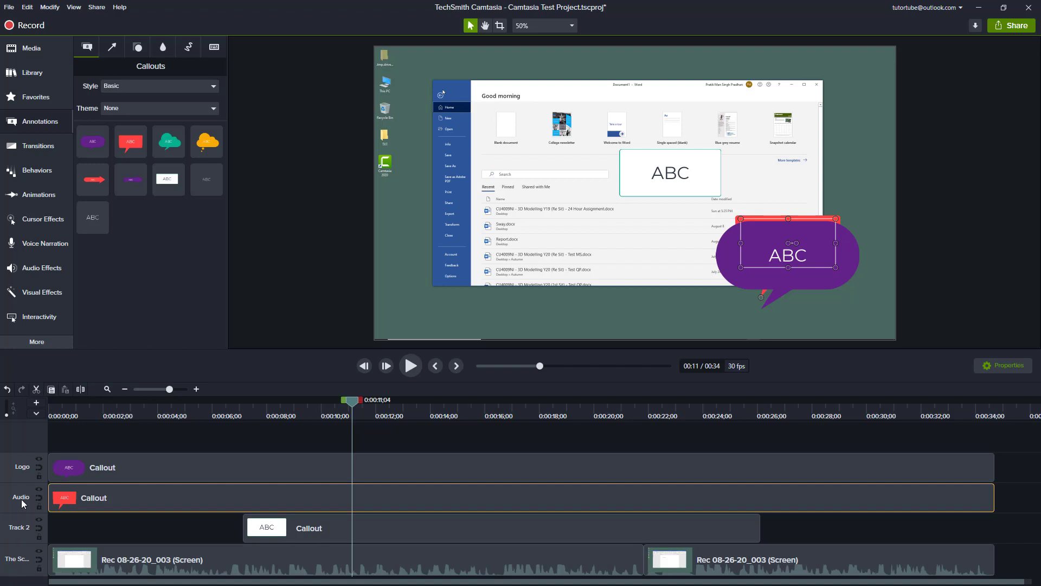
pyautogui.rightClick(22, 529)
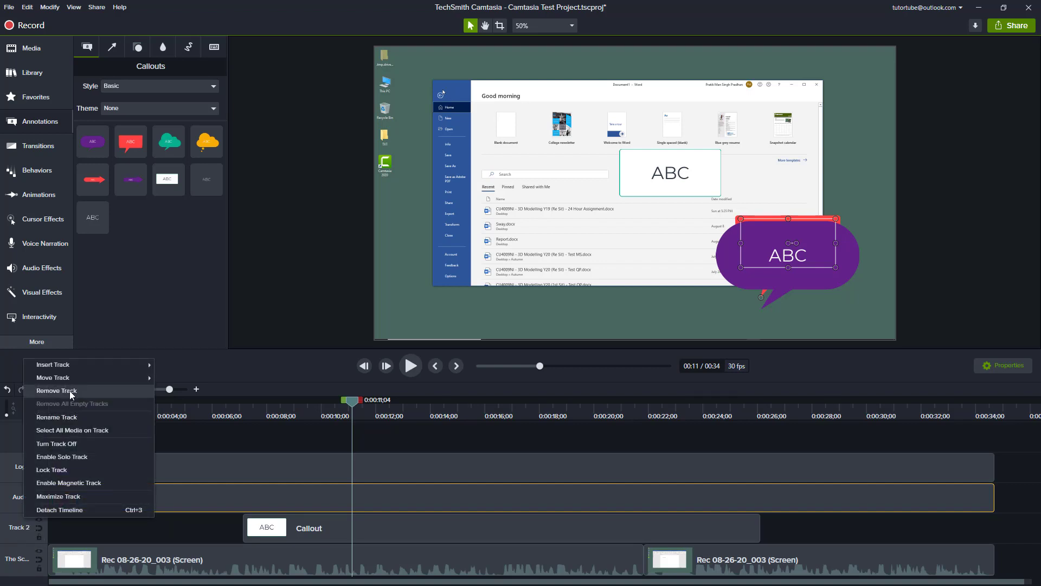
pyautogui.click(71, 390)
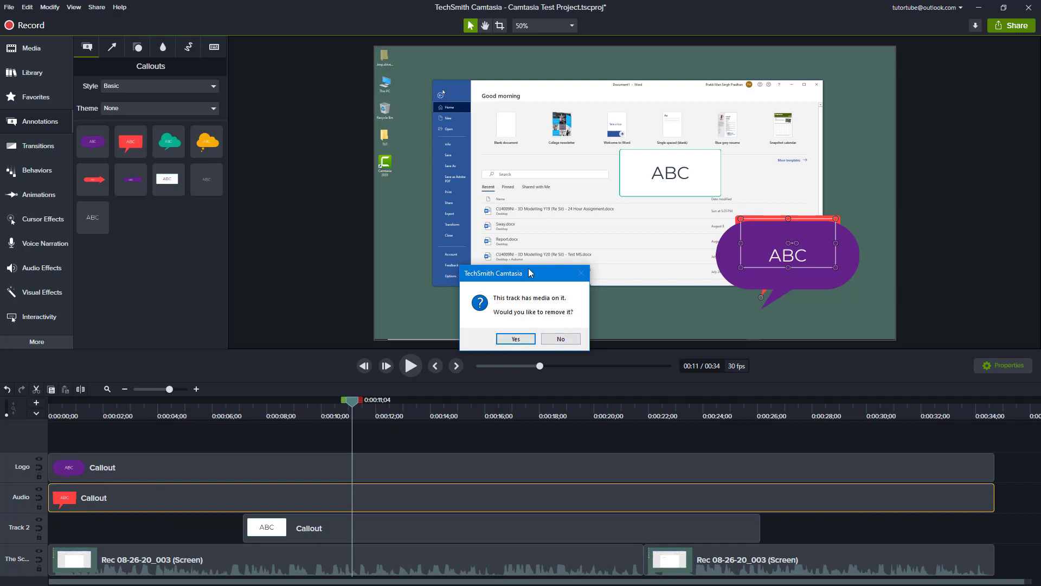
pyautogui.moveTo(530, 274); pyautogui.dragTo(573, 296)
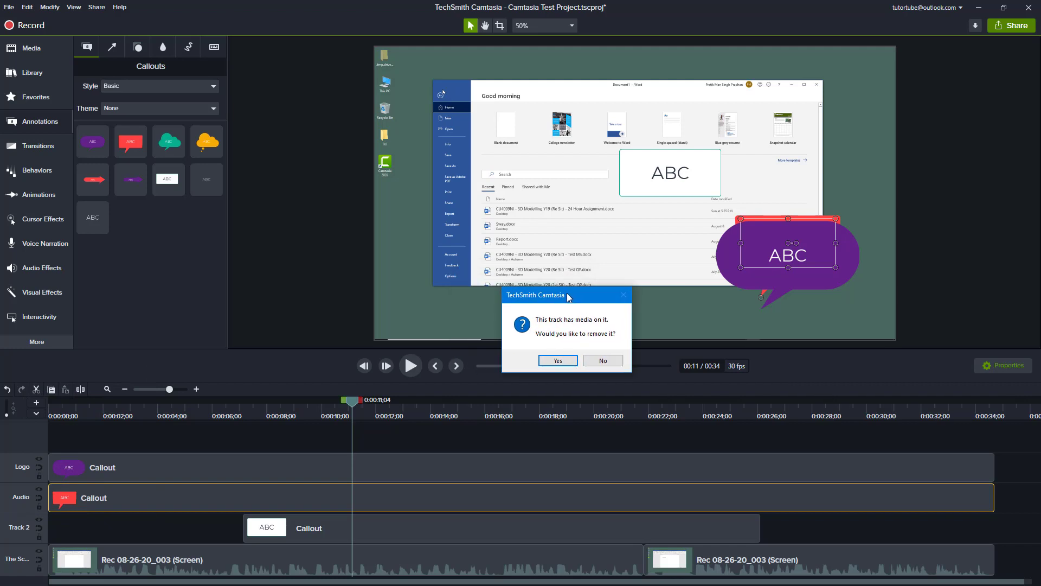
pyautogui.click(558, 361)
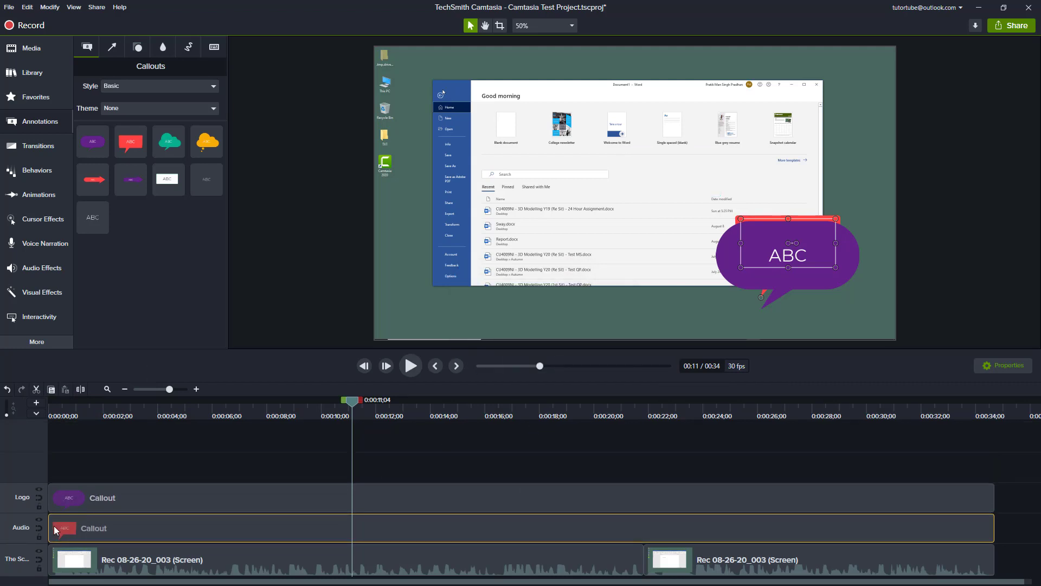
pyautogui.rightClick(24, 532)
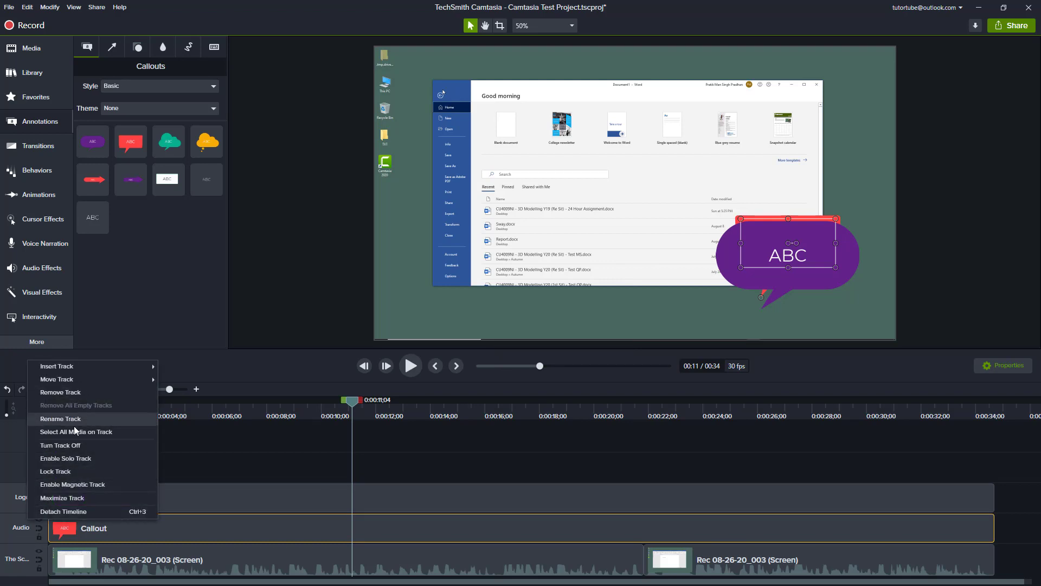
pyautogui.click(291, 460)
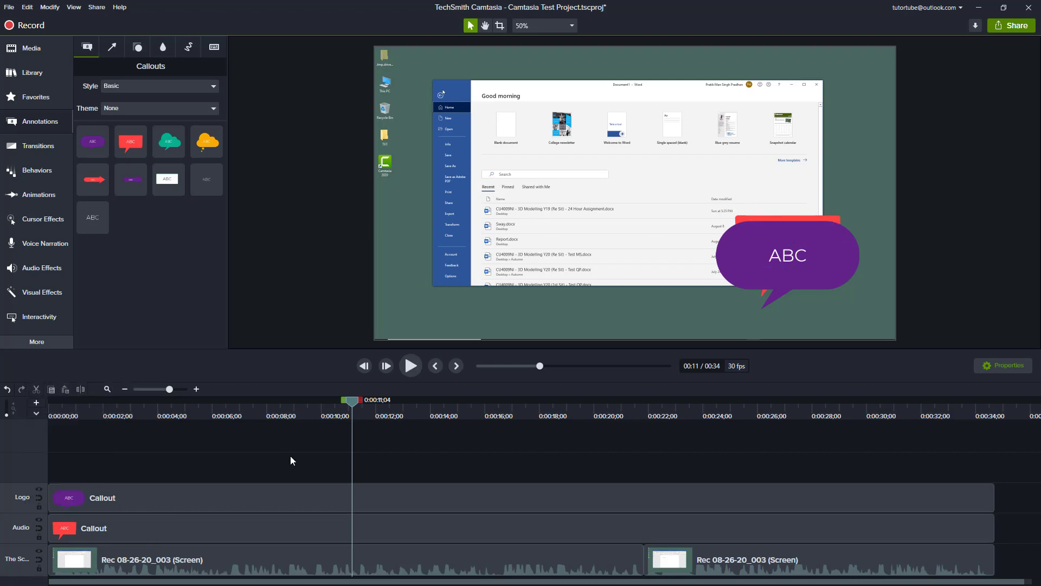